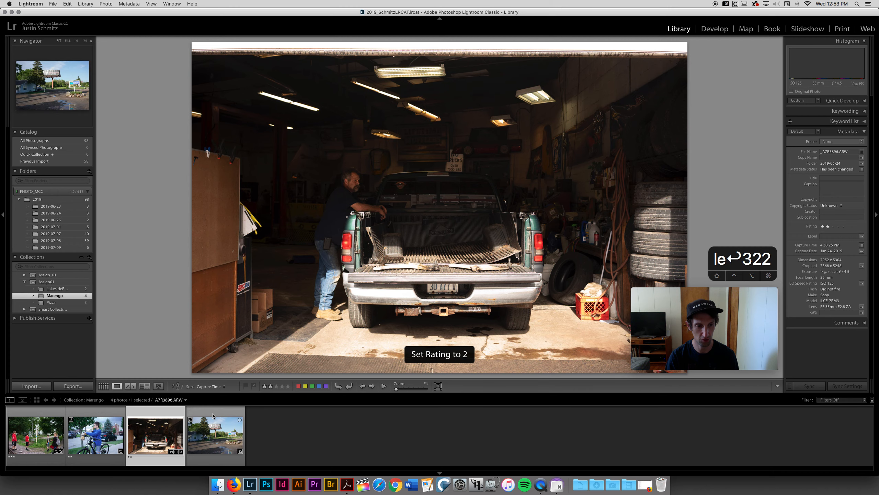
Rate the Sunset Motel photo three stars and go back to the first photo in the Marengo collection.
{"action": "key", "text": "3"}
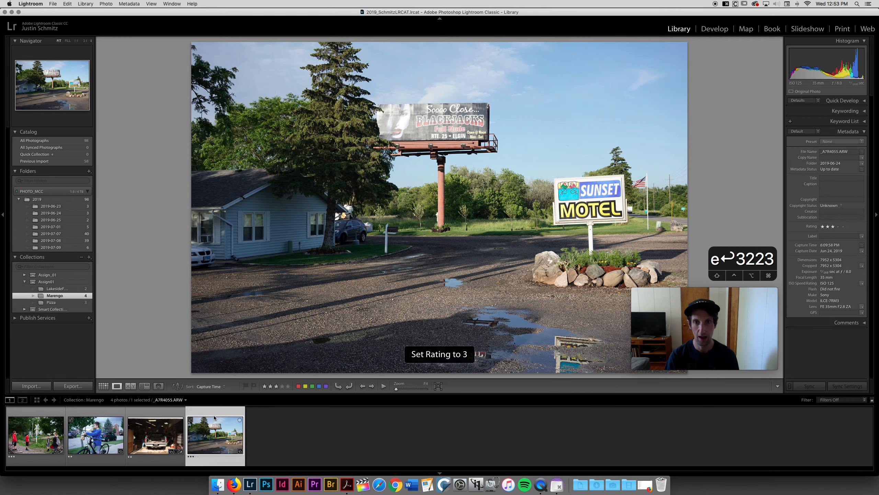
{"action": "key", "text": "Left"}
{"action": "key", "text": "Left"}
{"action": "key", "text": "Left"}
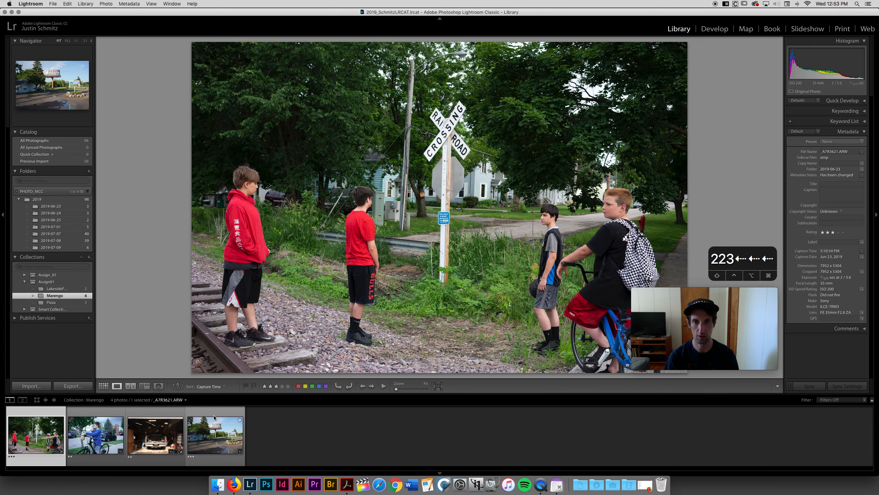
Open the photo of the boy on the bicycle in the Develop module and collapse the Lens Corrections settings.
{"action": "key", "text": "Right"}
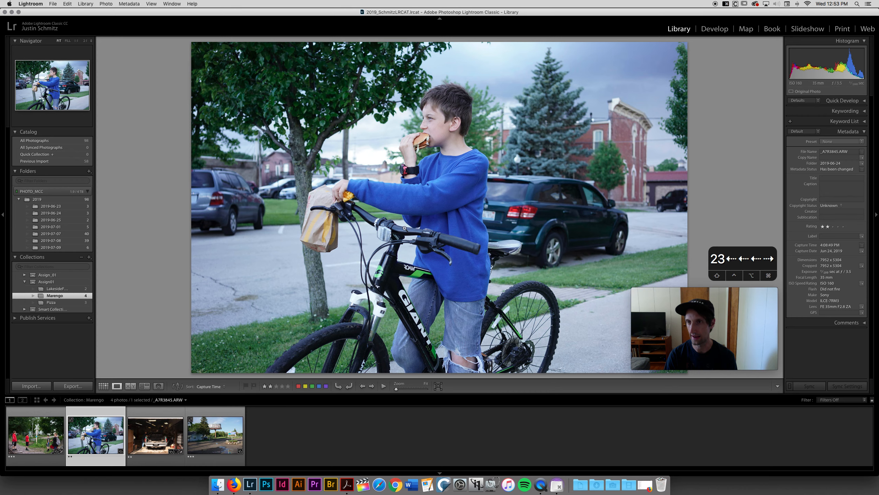
{"action": "left_click", "coordinate": [710, 31]}
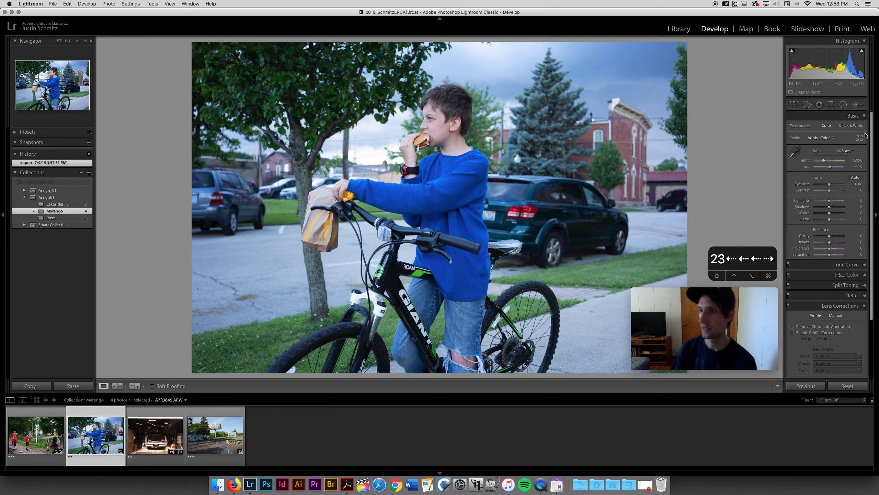
{"action": "left_click", "coordinate": [865, 306]}
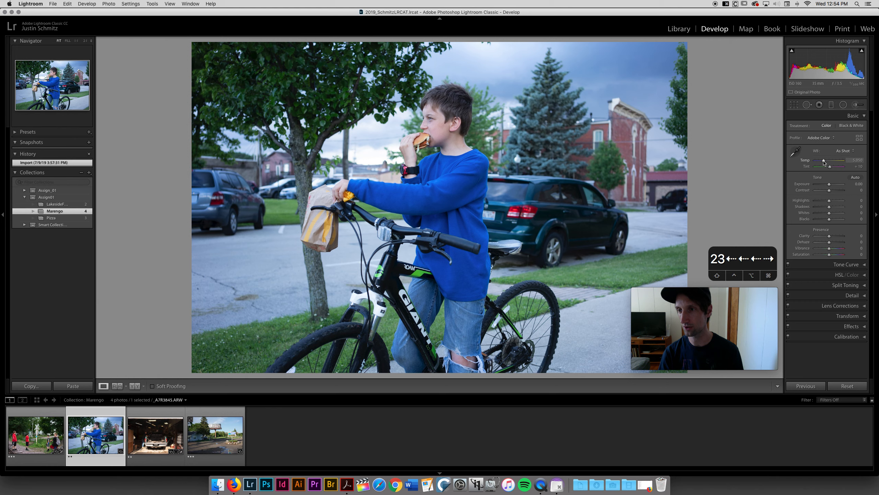
Warm up the bicycle photo by raising its white balance temperature to 6,622.
{"action": "key", "text": "Up"}
{"action": "key", "text": "Up"}
{"action": "key", "text": "Up"}
{"action": "key", "text": "Up"}
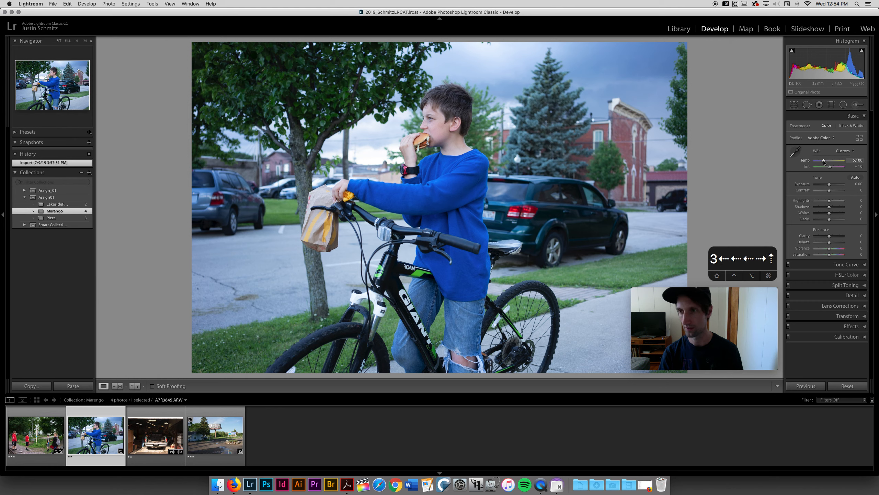
{"action": "key", "text": "Up"}
{"action": "key", "text": "Up"}
{"action": "key", "text": "Up"}
{"action": "key", "text": "Up"}
{"action": "key", "text": "Up"}
{"action": "key", "text": "Up"}
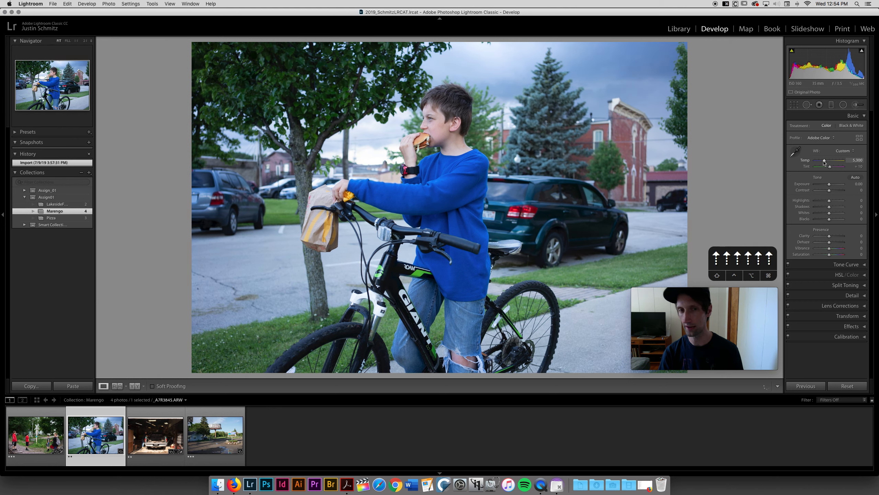
{"action": "left_click_drag", "start_coordinate": [826, 162], "coordinate": [828, 162]}
{"action": "key", "text": "Up"}
{"action": "key", "text": "Up"}
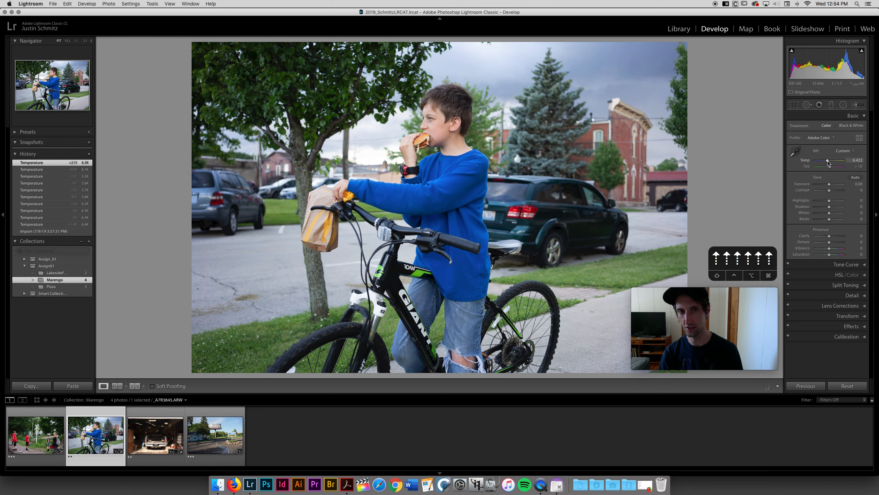
{"action": "key", "text": "Down"}
{"action": "key", "text": "Down"}
{"action": "key", "text": "Up"}
{"action": "key", "text": "Up"}
{"action": "key", "text": "Up"}
{"action": "key", "text": "Up"}
{"action": "key", "text": "Up"}
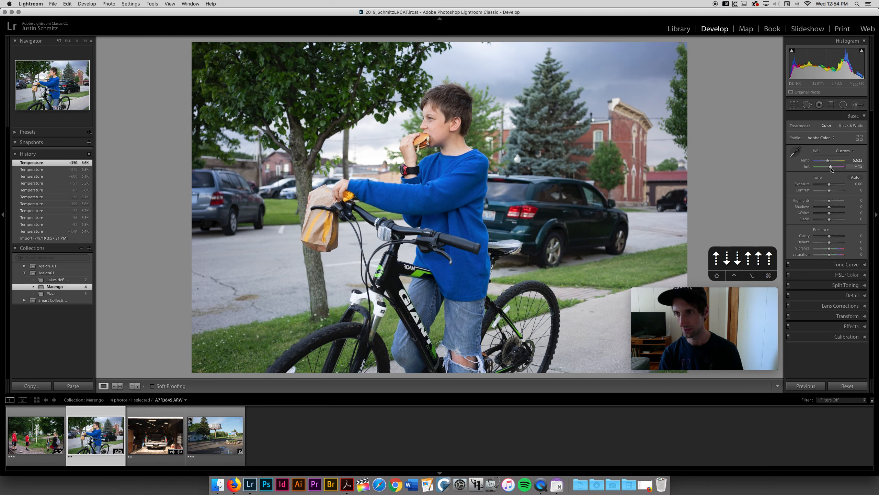
Set the bicycle photo's tint to +20 and its temperature to 6,822.
{"action": "key", "text": "Down"}
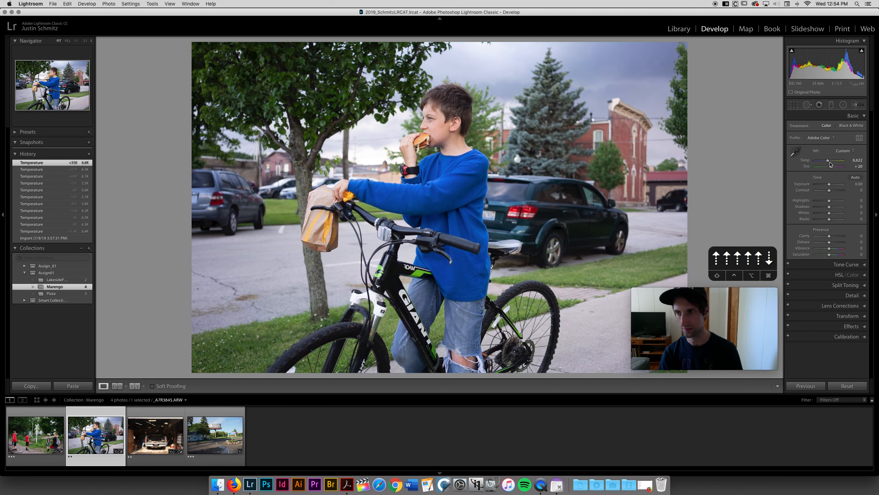
{"action": "key", "text": "Up"}
{"action": "key", "text": "Up"}
{"action": "key", "text": "Up"}
{"action": "key", "text": "Up"}
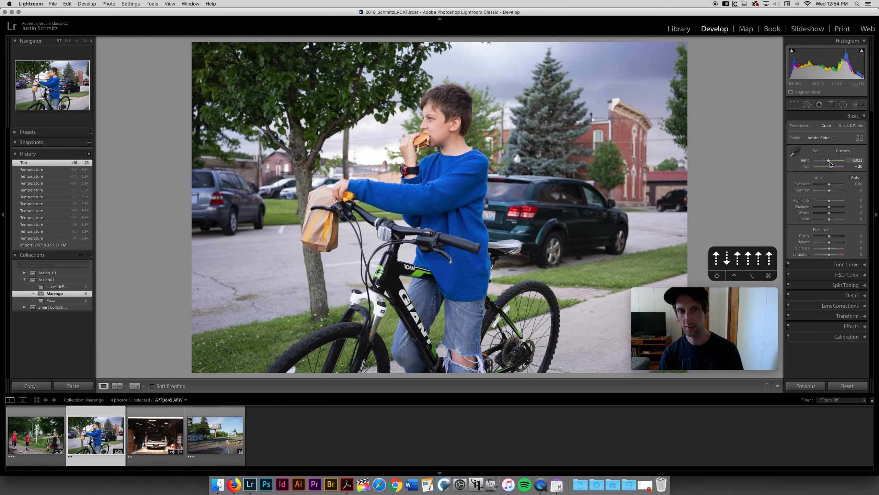
Lower the bicycle photo's exposure to -0.30 and raise its contrast to +10.
{"action": "key", "text": "Down"}
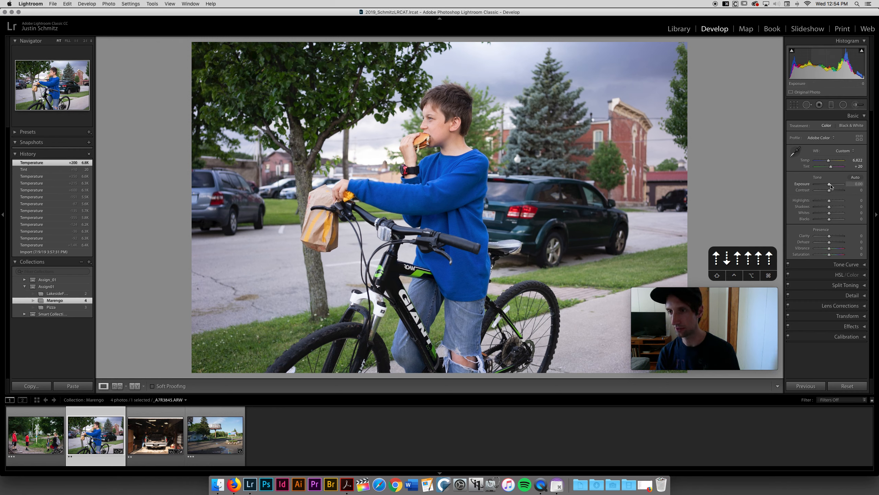
{"action": "key", "text": "Down"}
{"action": "key", "text": "Down"}
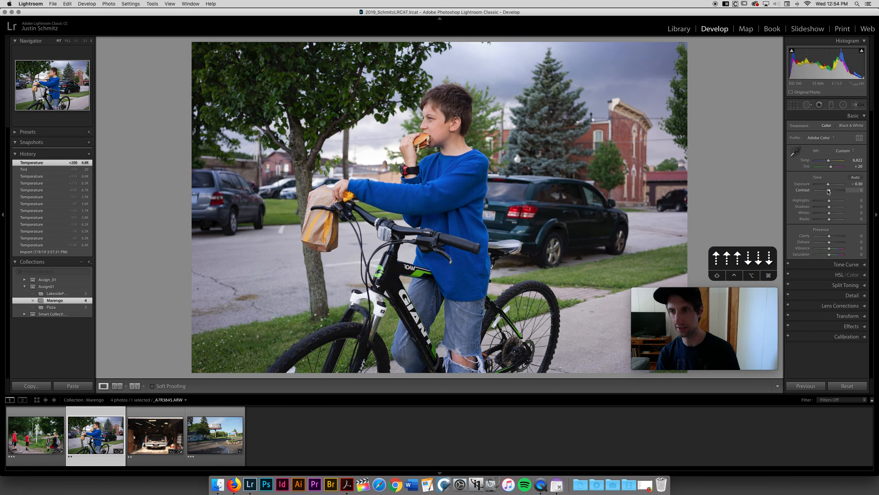
{"action": "key", "text": "Up"}
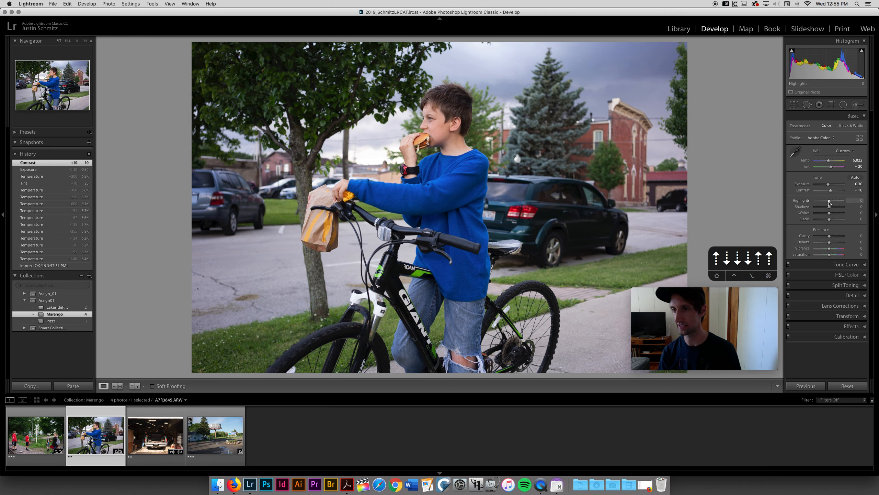
Adjust the bicycle photo's tonal range with Highlights at +10, Whites at +8 and Blacks at -8.
{"action": "left_click", "coordinate": [830, 202]}
{"action": "left_click_drag", "start_coordinate": [829, 202], "coordinate": [830, 202]}
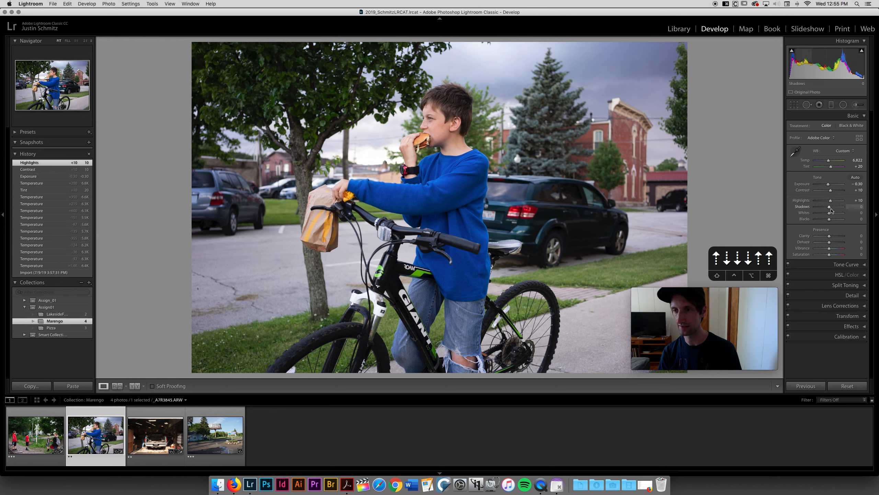
{"action": "left_click_drag", "start_coordinate": [831, 213], "coordinate": [832, 215]}
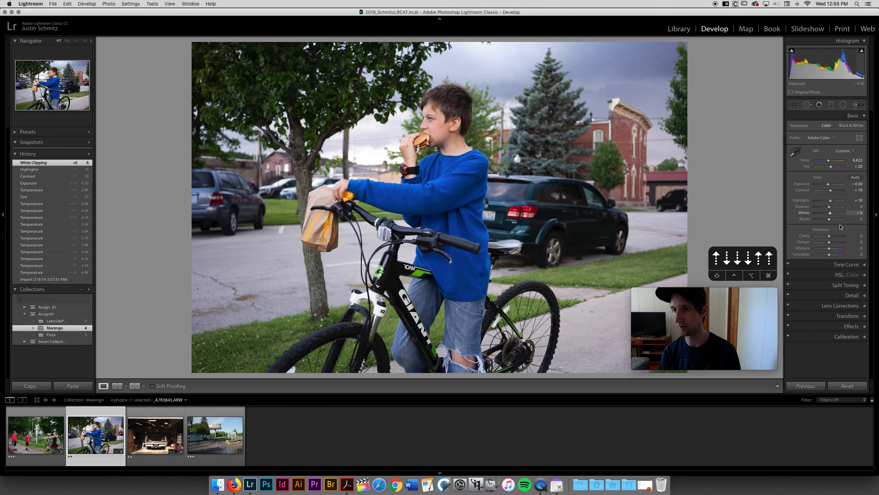
{"action": "left_click_drag", "start_coordinate": [830, 223], "coordinate": [828, 222]}
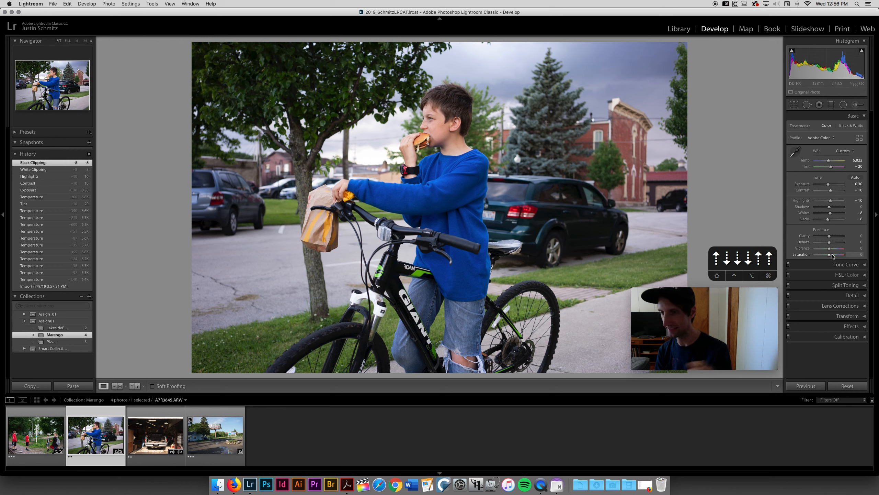
Try a strong desaturation on the bicycle photo, then set Saturation to +3 and Vibrance to +6.
{"action": "left_click_drag", "start_coordinate": [832, 256], "coordinate": [820, 256]}
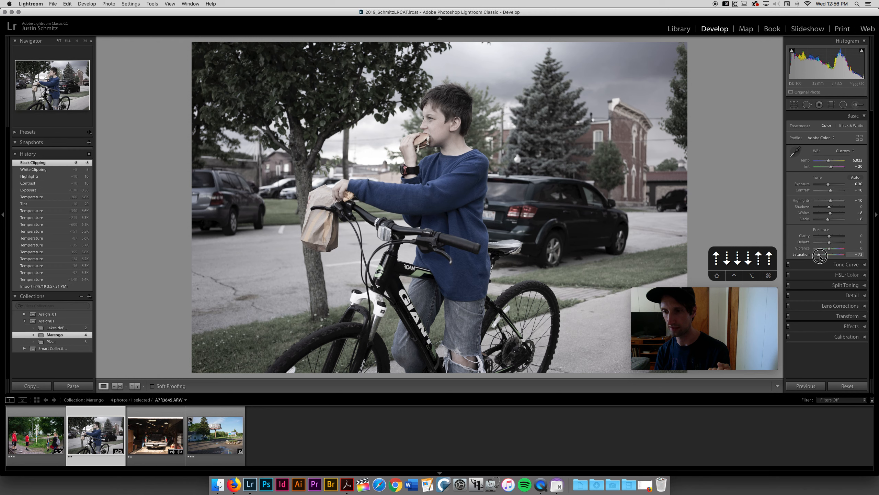
{"action": "left_click_drag", "start_coordinate": [828, 255], "coordinate": [830, 255]}
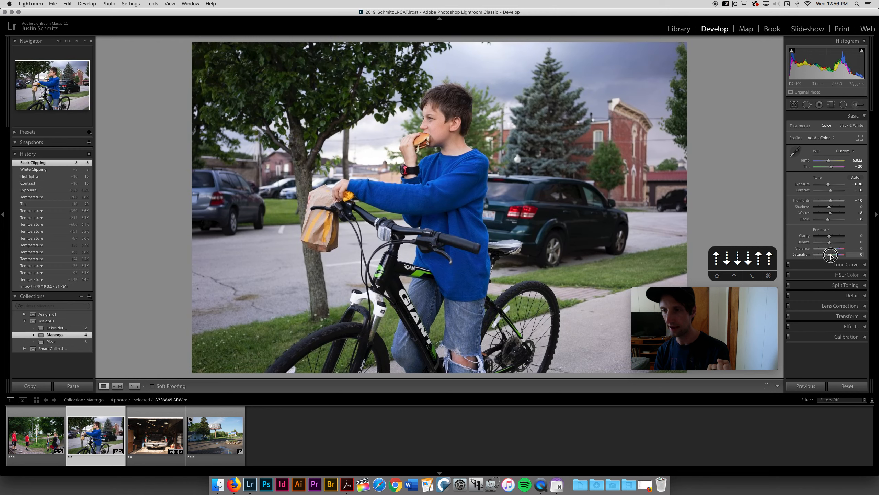
{"action": "left_click", "coordinate": [835, 249]}
{"action": "mouse_move", "coordinate": [836, 249]}
{"action": "left_mouse_down"}
{"action": "mouse_move", "coordinate": [818, 249]}
{"action": "mouse_move", "coordinate": [831, 252]}
{"action": "left_mouse_up"}
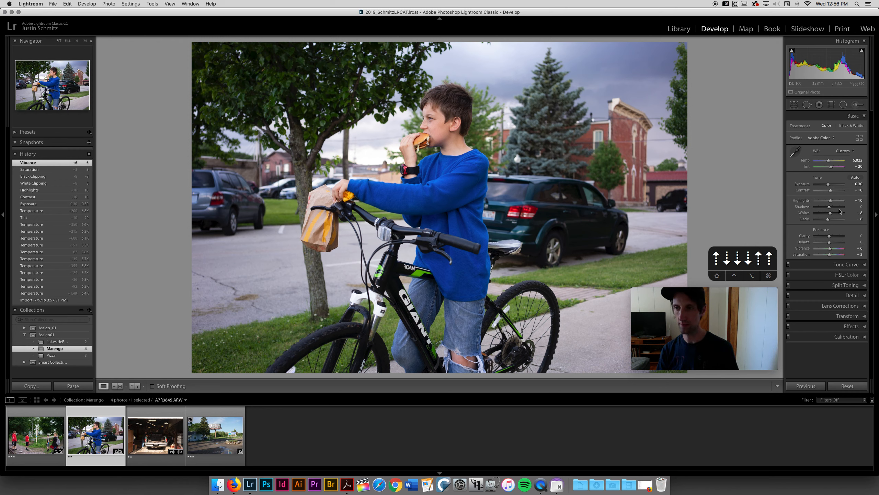
Straighten the garage pickup truck photo to an angle of 0.40 and crop it slightly inward from both upper corners.
{"action": "key", "text": "Right"}
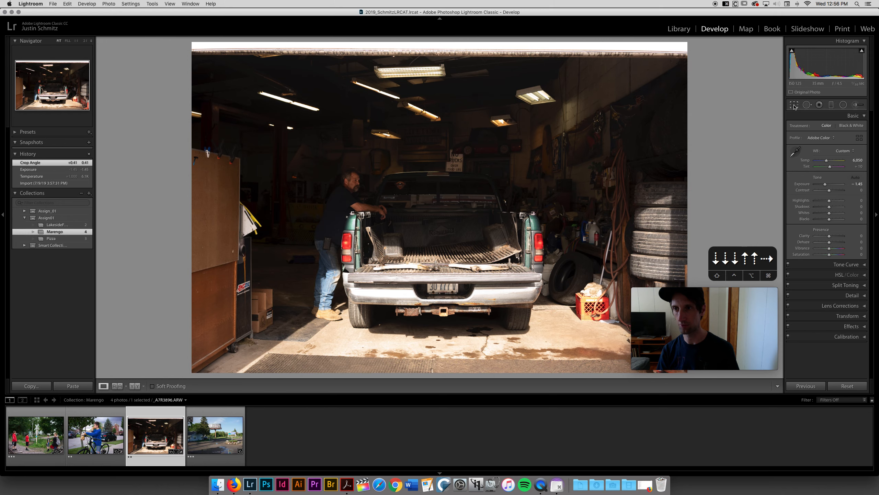
{"action": "left_click", "coordinate": [795, 105]}
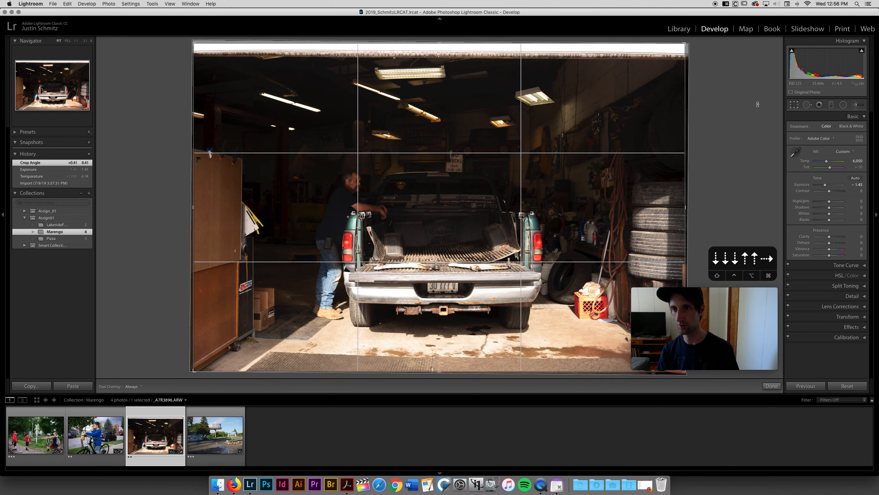
{"action": "left_click_drag", "start_coordinate": [747, 104], "coordinate": [745, 102]}
{"action": "left_click_drag", "start_coordinate": [685, 44], "coordinate": [682, 46]}
{"action": "left_click_drag", "start_coordinate": [197, 47], "coordinate": [200, 50]}
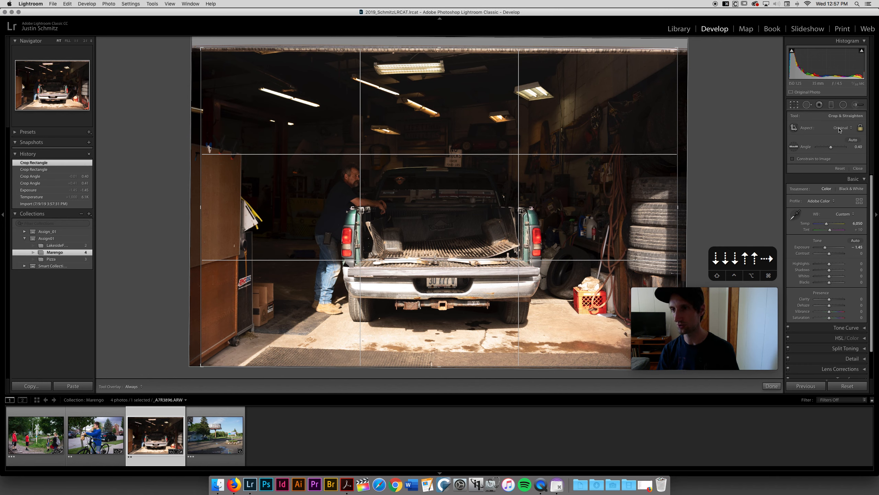
Toggle the crop's aspect ratio lock, leave it locked at the Original ratio, and apply the crop.
{"action": "left_click", "coordinate": [860, 128]}
{"action": "left_click", "coordinate": [862, 129]}
{"action": "left_click", "coordinate": [862, 129]}
{"action": "left_click", "coordinate": [862, 129]}
{"action": "left_click", "coordinate": [862, 129]}
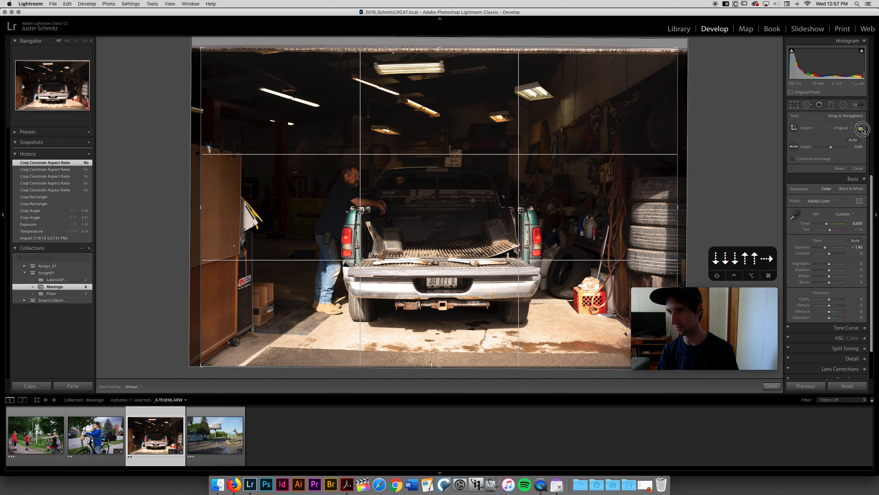
{"action": "left_click", "coordinate": [862, 129]}
{"action": "left_click", "coordinate": [855, 130]}
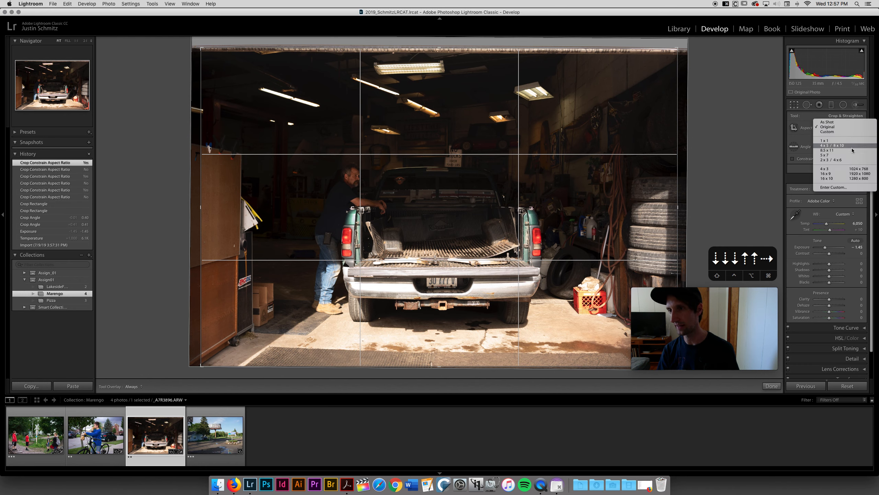
{"action": "left_click", "coordinate": [846, 127]}
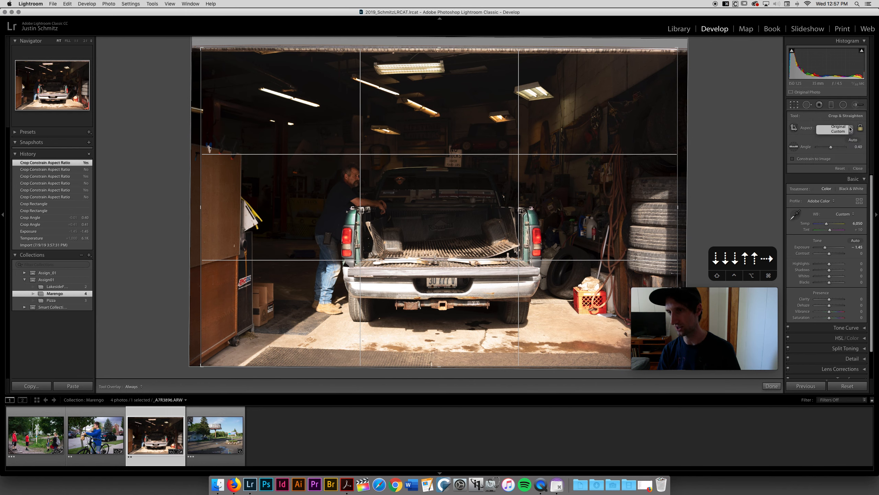
{"action": "left_click", "coordinate": [858, 169]}
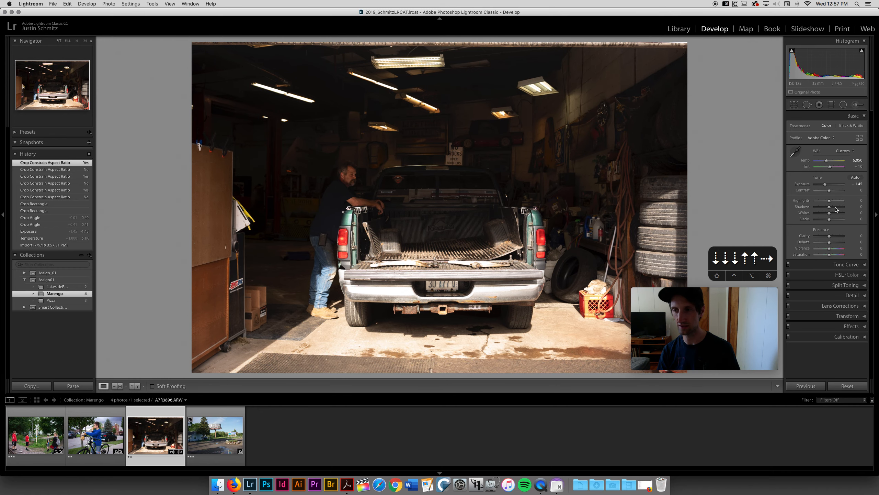
Set the truck photo's temperature to 6,388, contrast to +21 and exposure to -1.05.
{"action": "left_click_drag", "start_coordinate": [827, 161], "coordinate": [832, 190]}
{"action": "left_click_drag", "start_coordinate": [827, 184], "coordinate": [827, 184]}
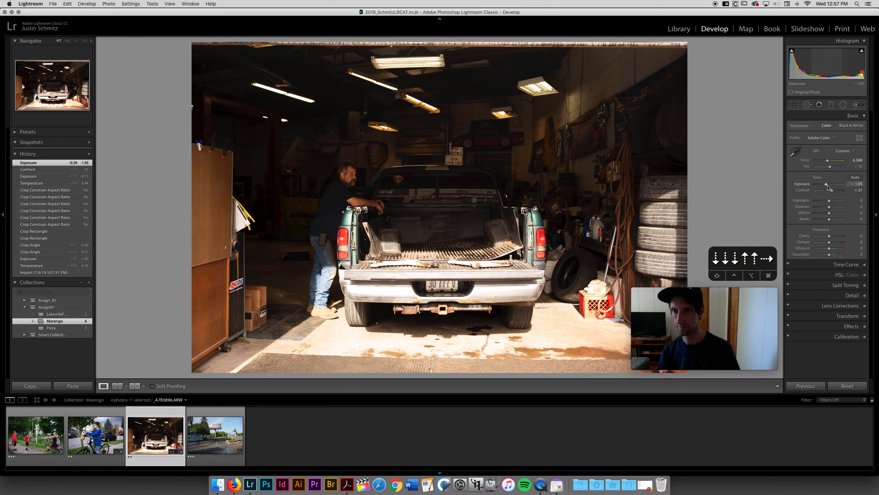